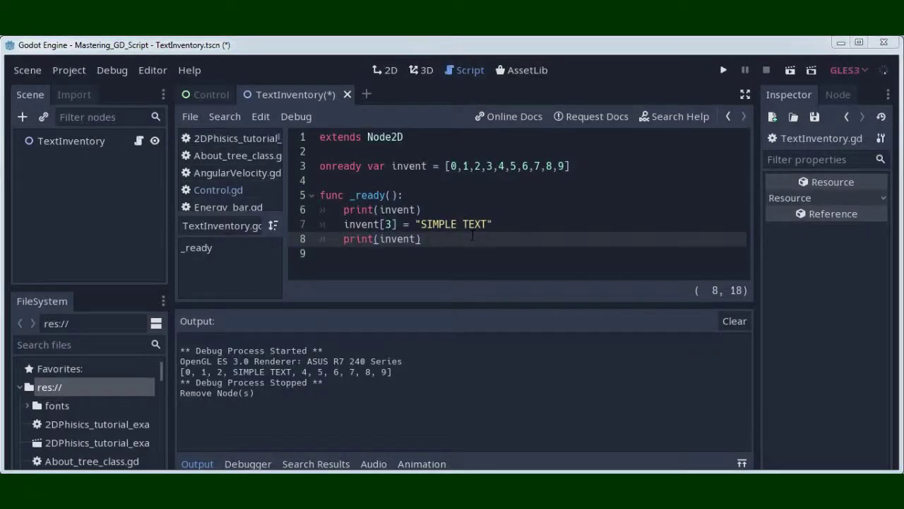
# - Show the empty 2D scene after finishing the TextInventory _ready() print statements
pyautogui.click(448, 240)
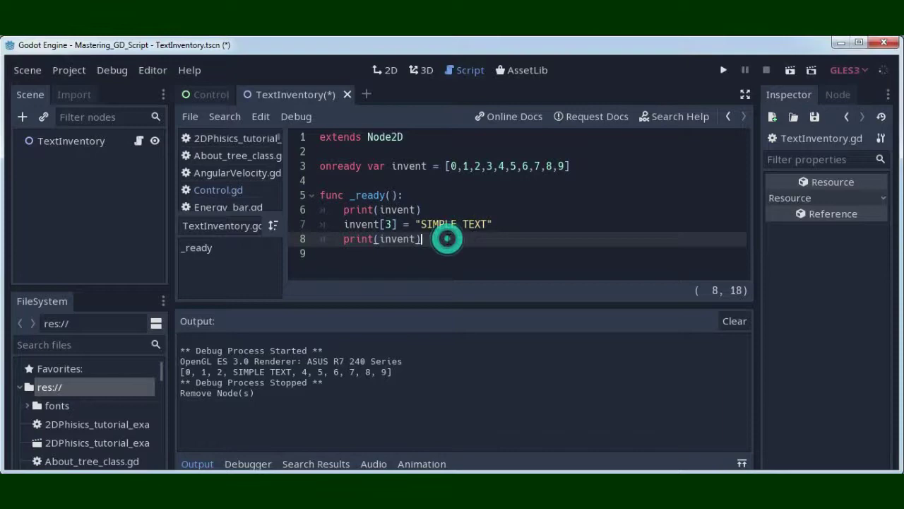
# - Add a Label node under TextInventory and drag it a little below and right of the origin
pyautogui.click(388, 70)
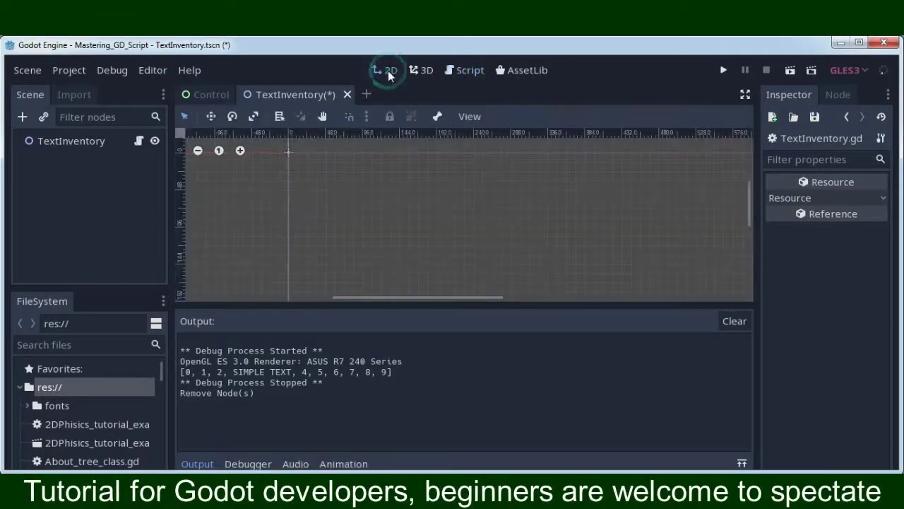
pyautogui.click(20, 117)
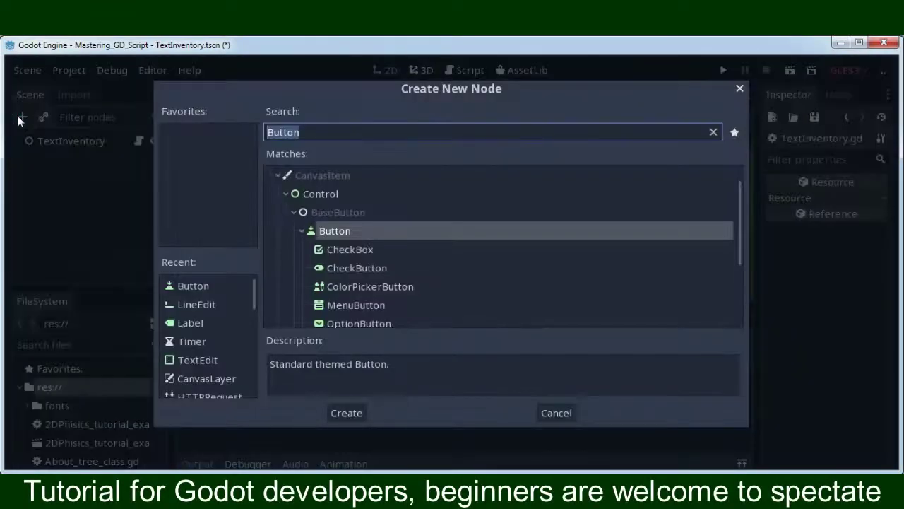
pyautogui.click(191, 323)
pyautogui.click(345, 414)
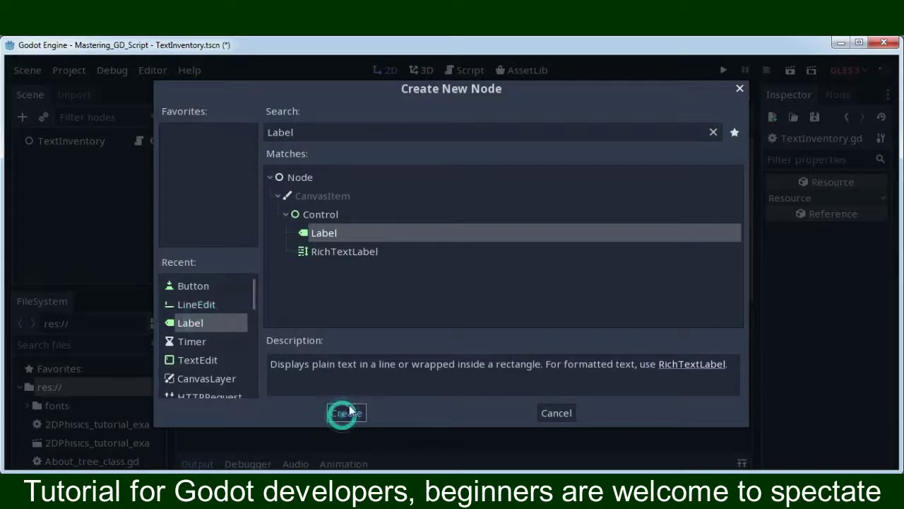
pyautogui.moveTo(304, 161)
pyautogui.mouseDown()
pyautogui.moveTo(331, 186)
pyautogui.moveTo(438, 188)
pyautogui.mouseUp()
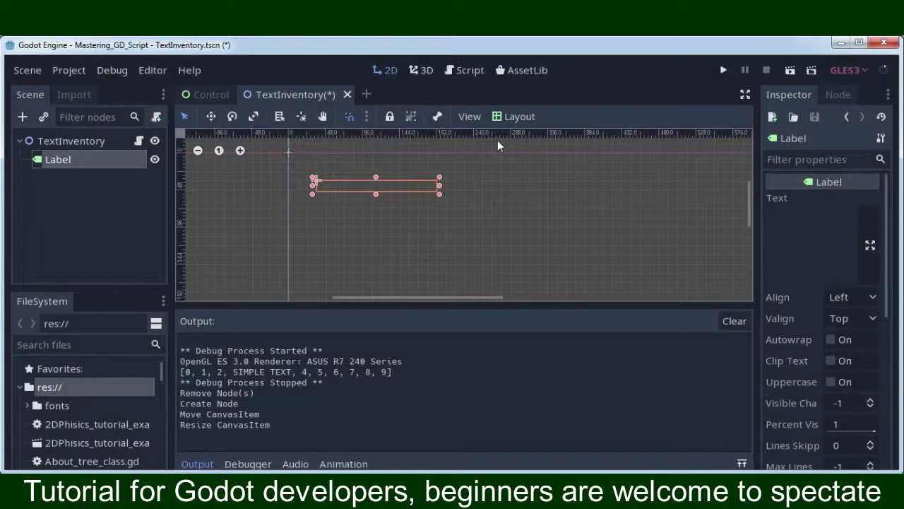
pyautogui.click(468, 116)
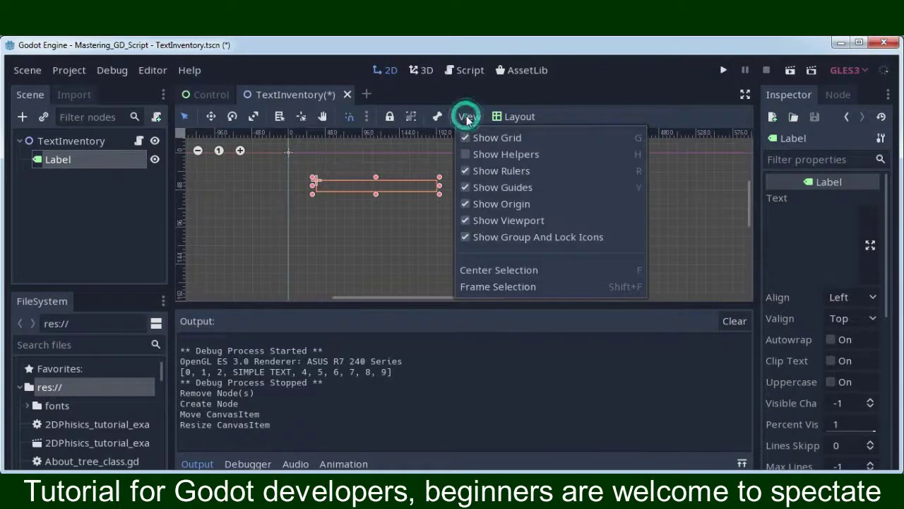
pyautogui.click(477, 118)
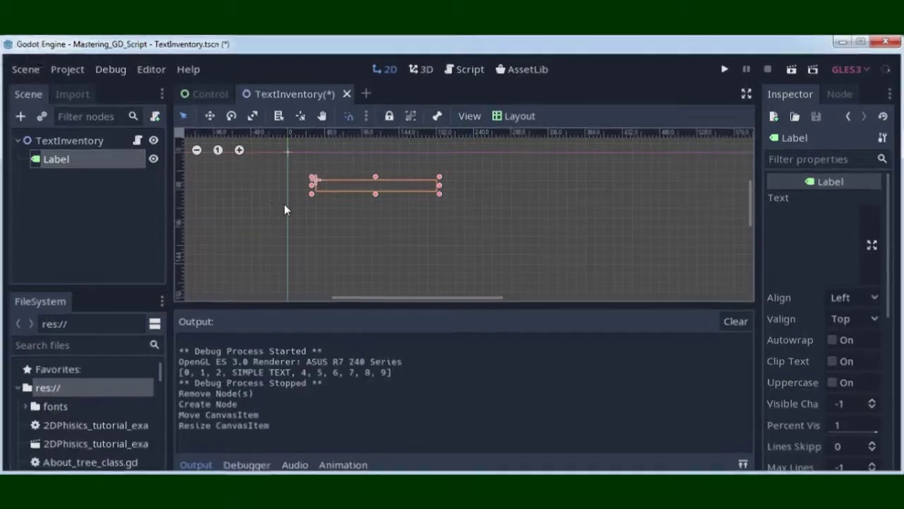
# - Replace line 6's print(invent) with $Label.set_text(str(invent))
pyautogui.click(137, 140)
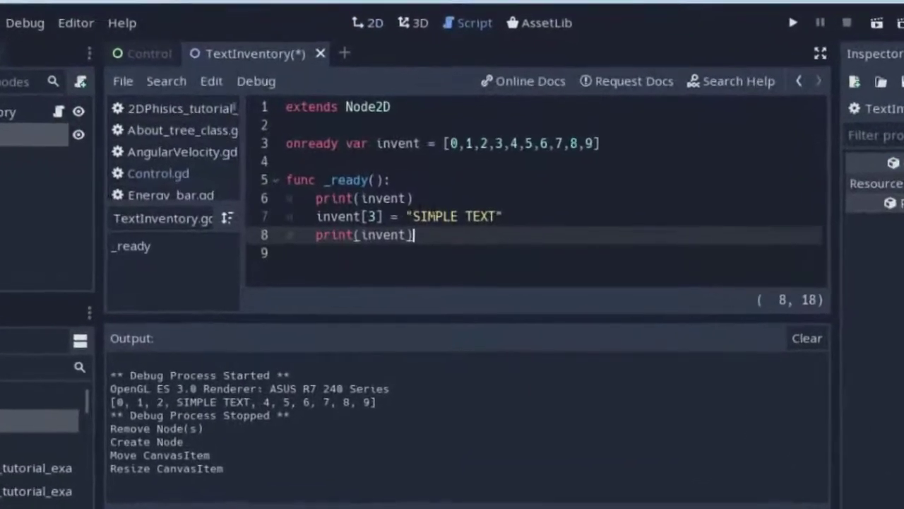
pyautogui.moveTo(315, 198); pyautogui.dragTo(417, 198)
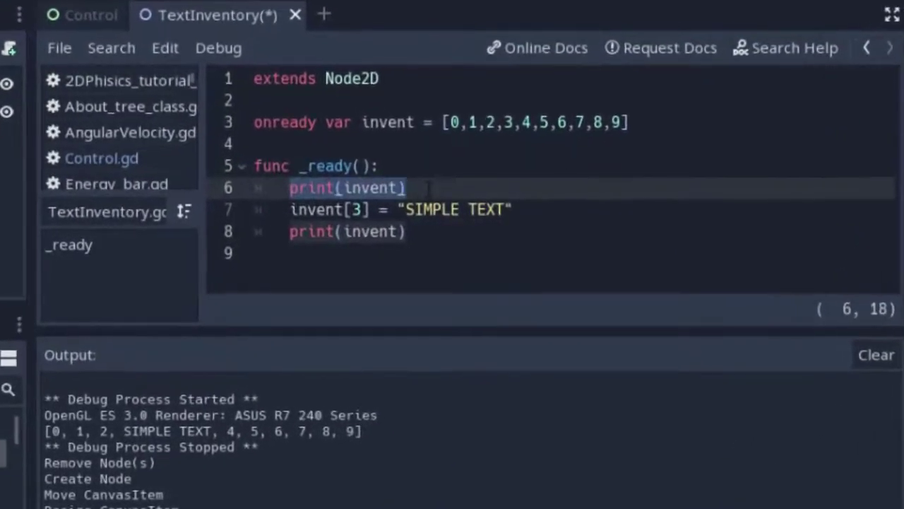
pyautogui.write('$le')
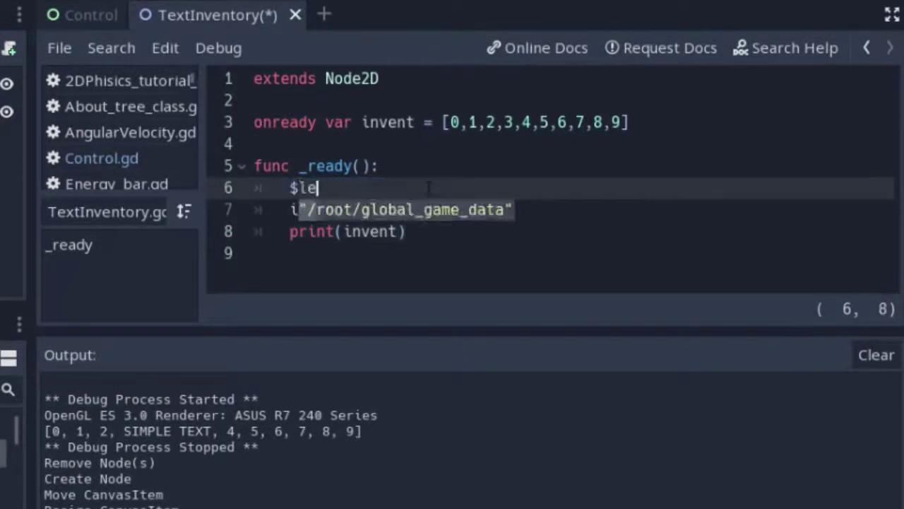
pyautogui.press('BackSpace')
pyautogui.write('a')
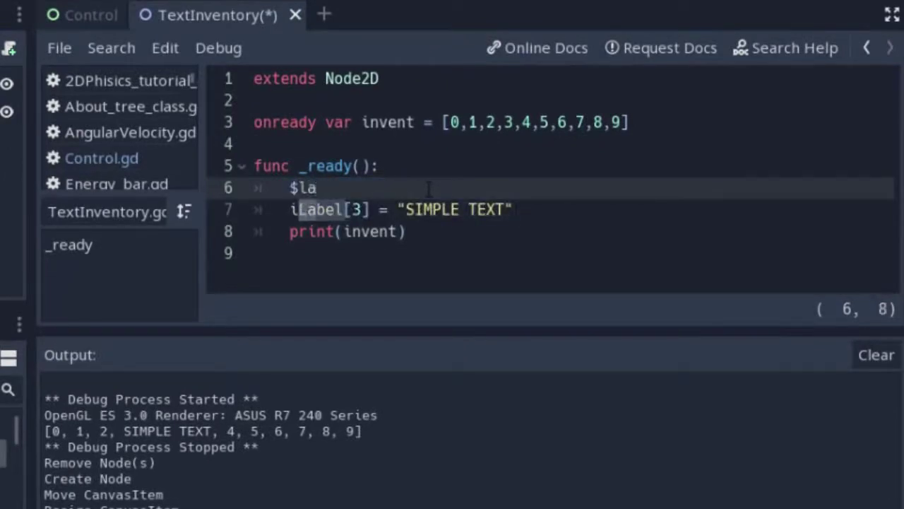
pyautogui.press('Return')
pyautogui.write('.s')
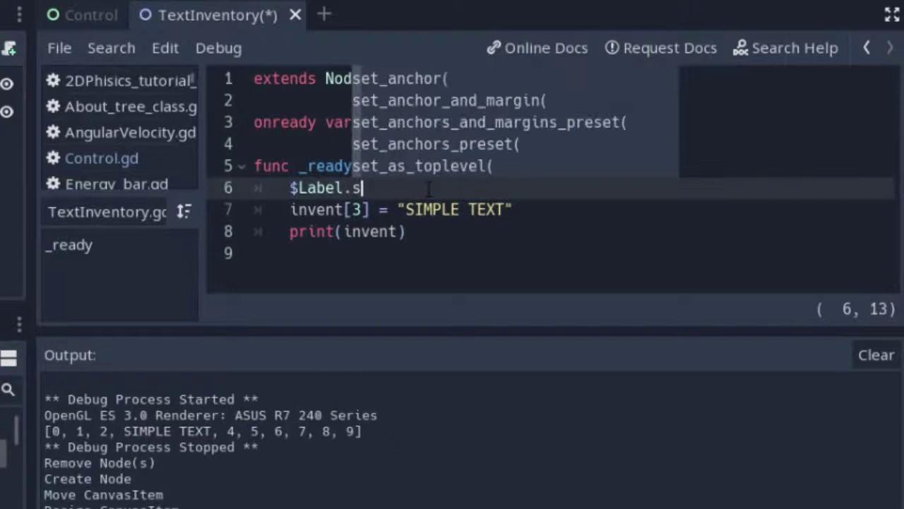
pyautogui.write('et_text')
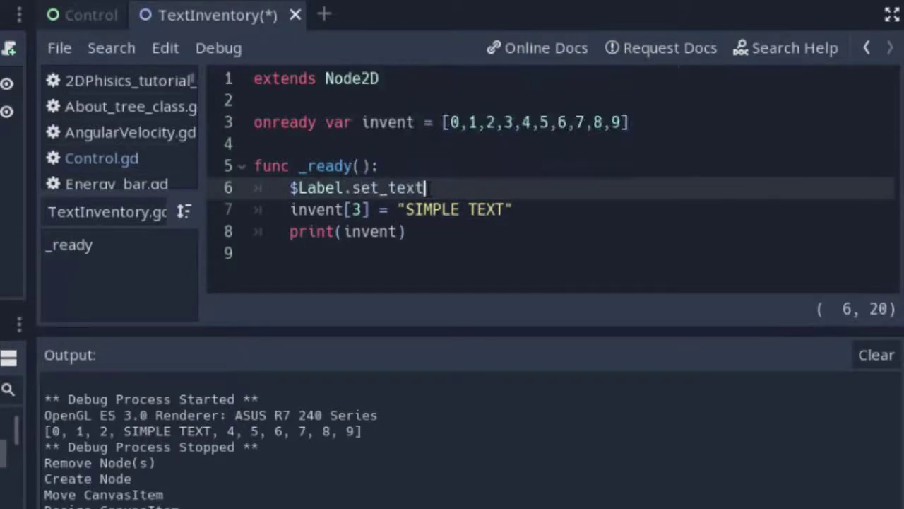
pyautogui.write('()')
pyautogui.press('Left')
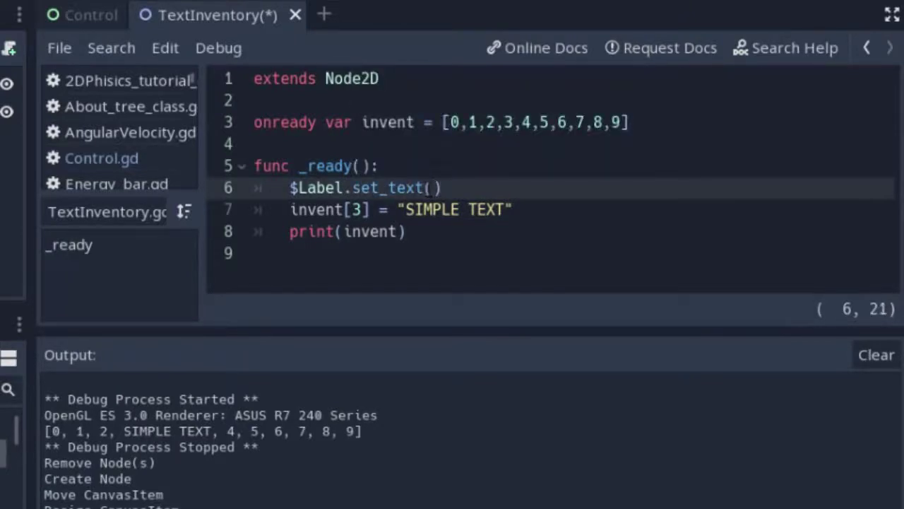
pyautogui.write('str()')
pyautogui.press('Left')
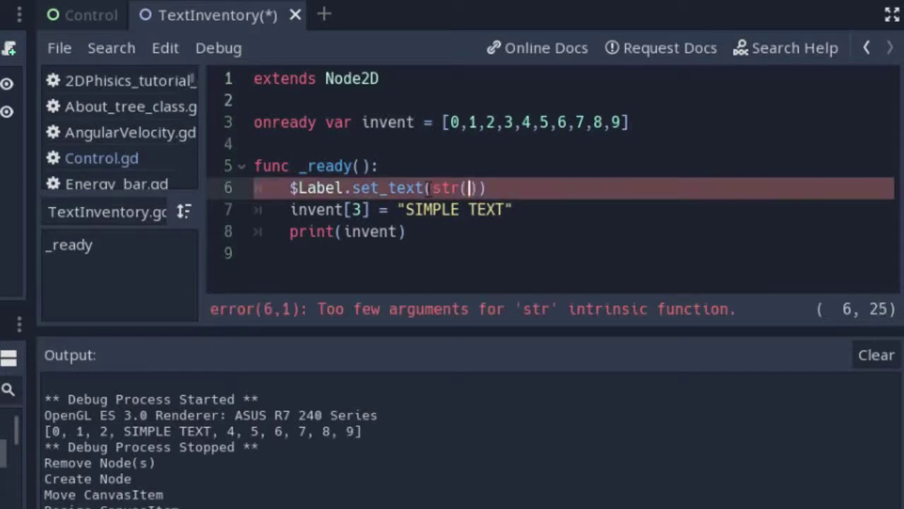
pyautogui.write('invent')
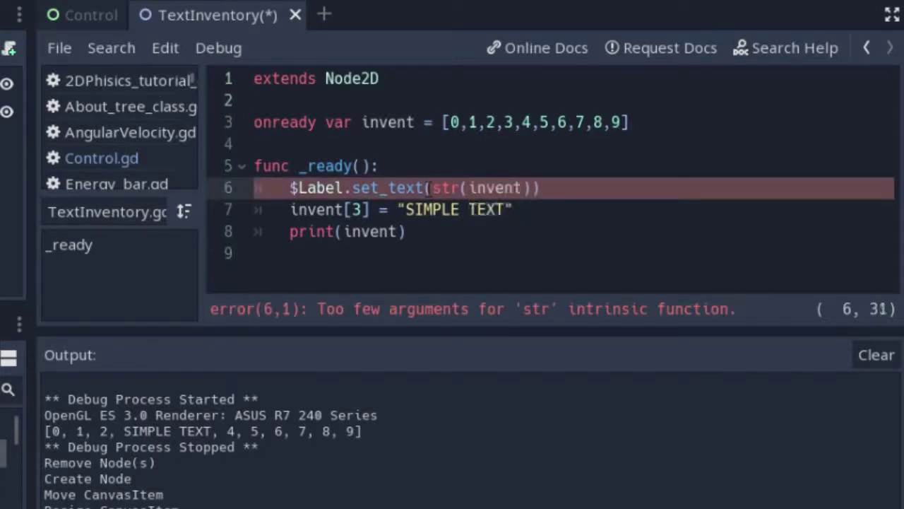
# - Save and run the scene, check the list [0…9] displays, then close the game
pyautogui.click(544, 185)
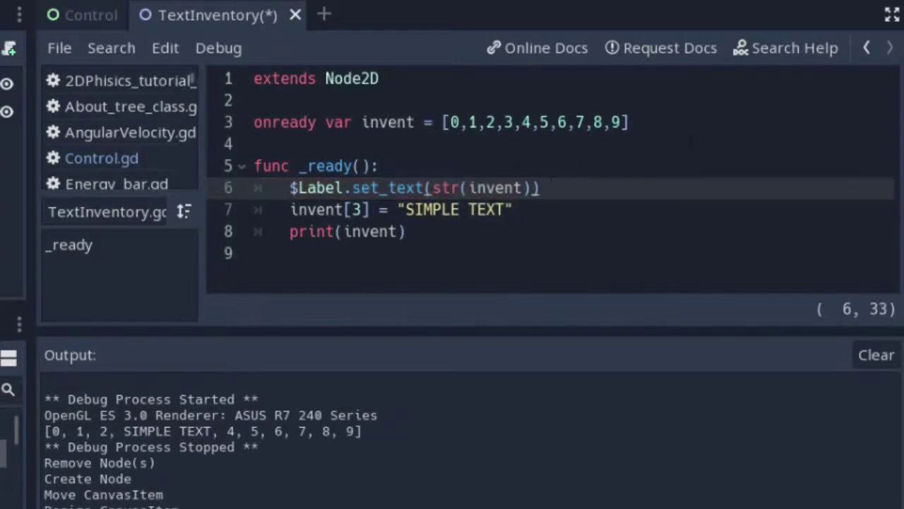
pyautogui.press('F5')
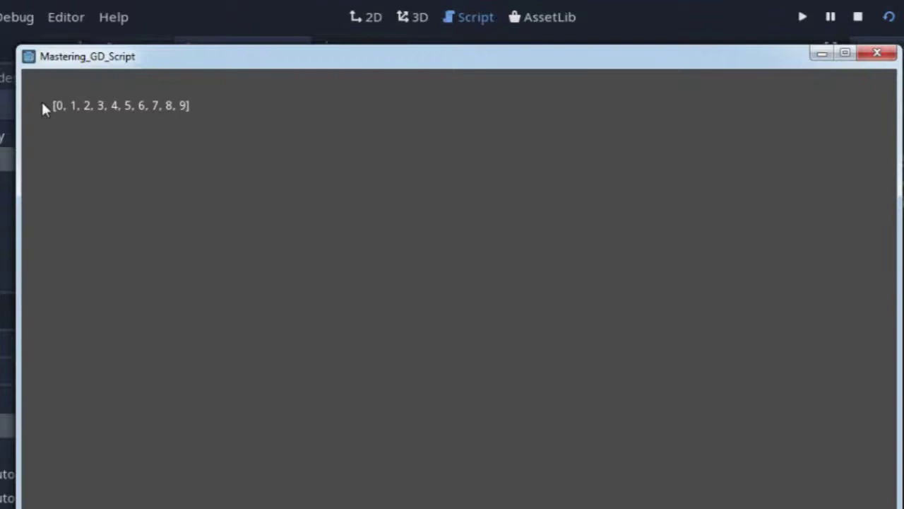
pyautogui.click(874, 54)
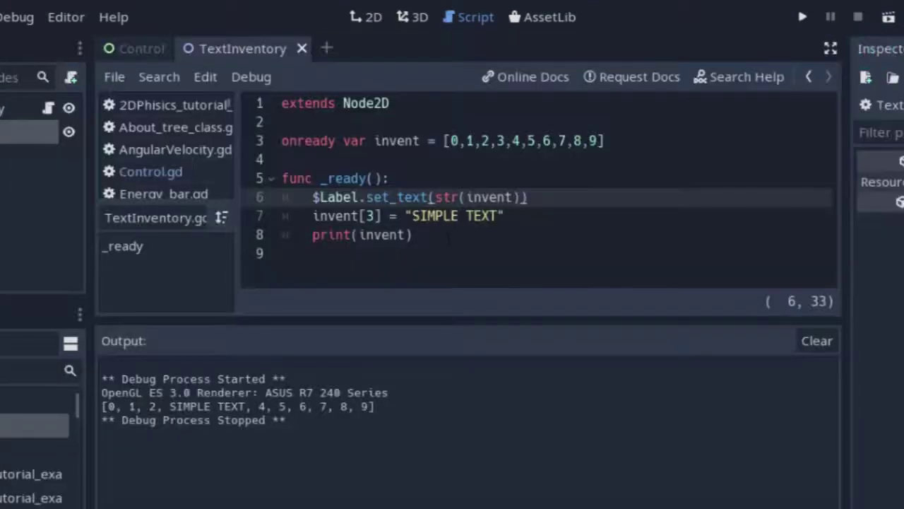
# - Add a LineEdit under TextInventory and place it down and right on the canvas
pyautogui.click(369, 20)
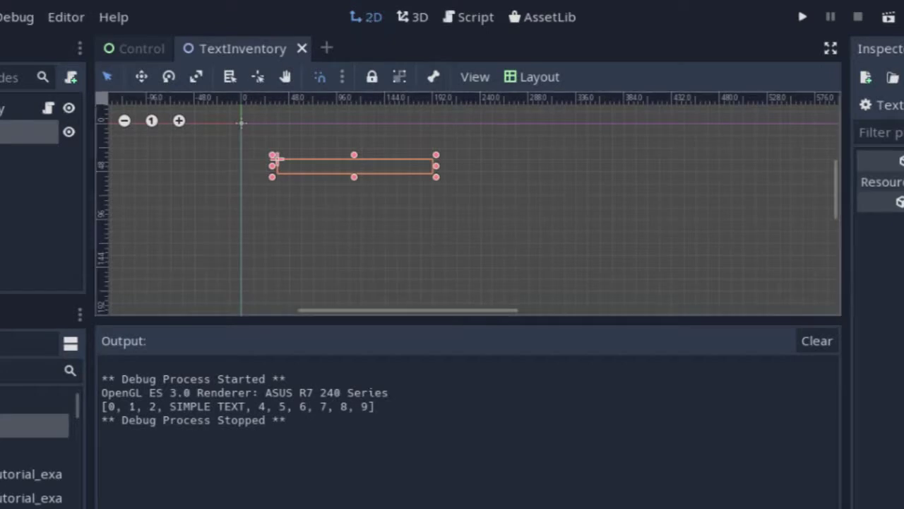
pyautogui.hotkey('ctrl', 'a')
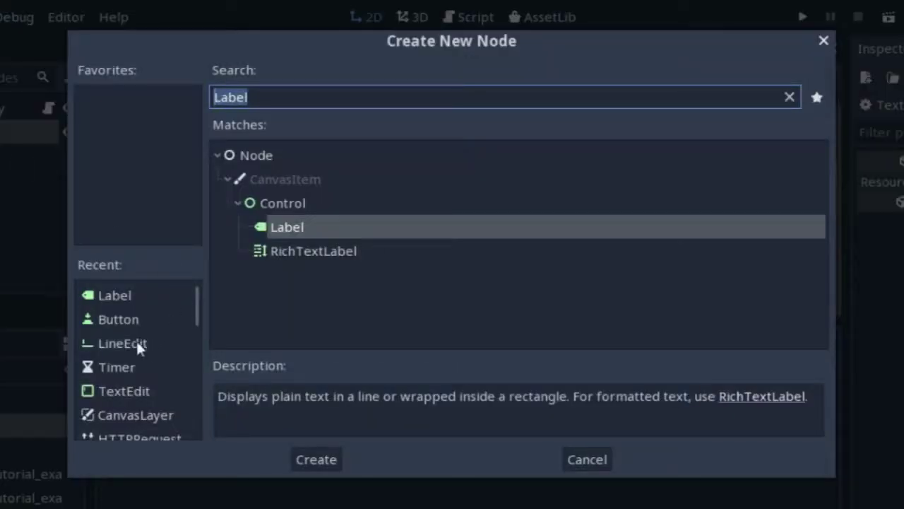
pyautogui.click(123, 343)
pyautogui.click(316, 459)
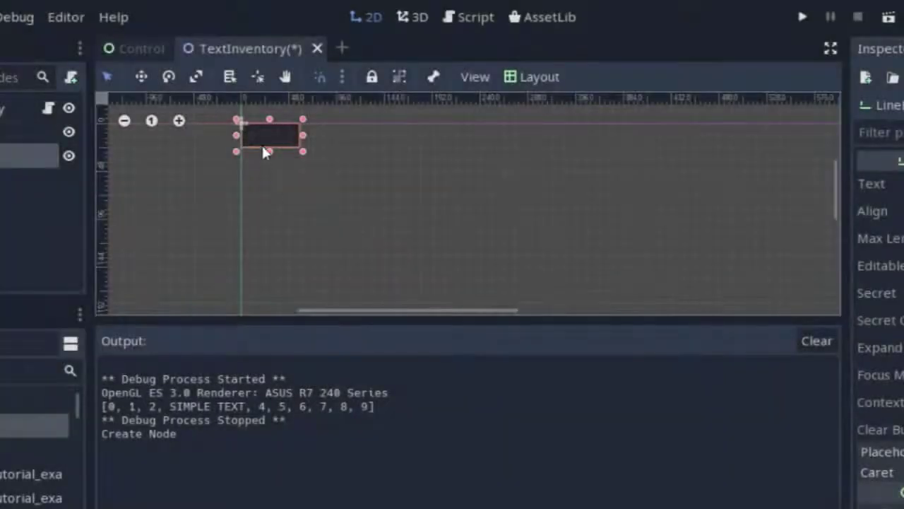
pyautogui.moveTo(266, 152)
pyautogui.mouseDown()
pyautogui.moveTo(307, 209)
pyautogui.moveTo(319, 183)
pyautogui.mouseUp()
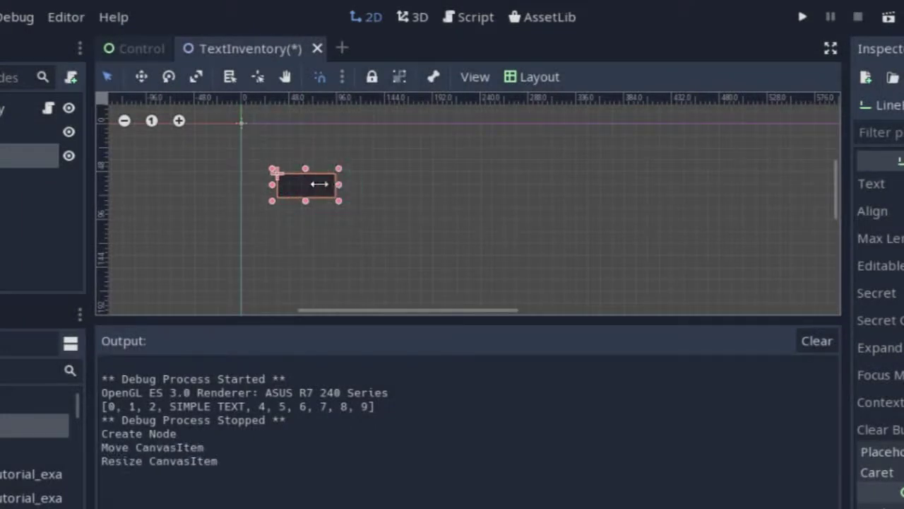
# - Add LineEdit2 as a direct child of TextInventory, placed right of LineEdit
pyautogui.hotkey('ctrl', 'a')
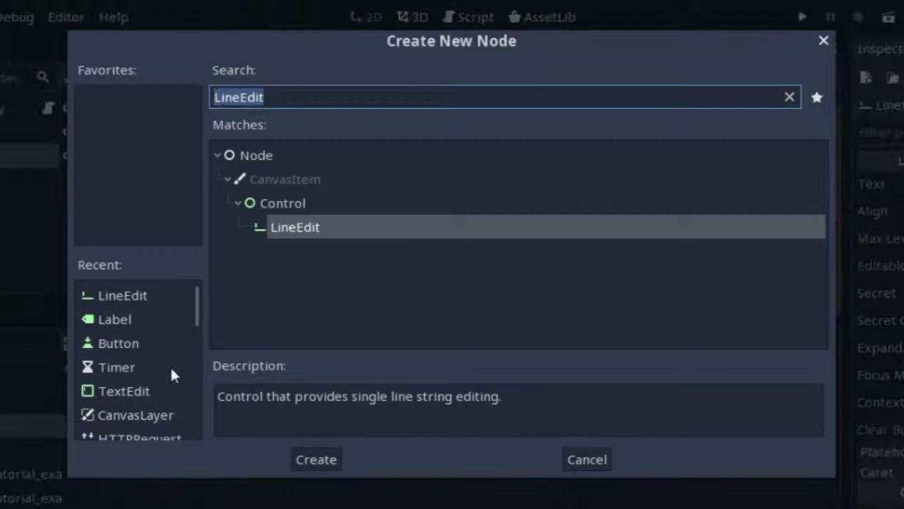
pyautogui.click(140, 289)
pyautogui.click(300, 456)
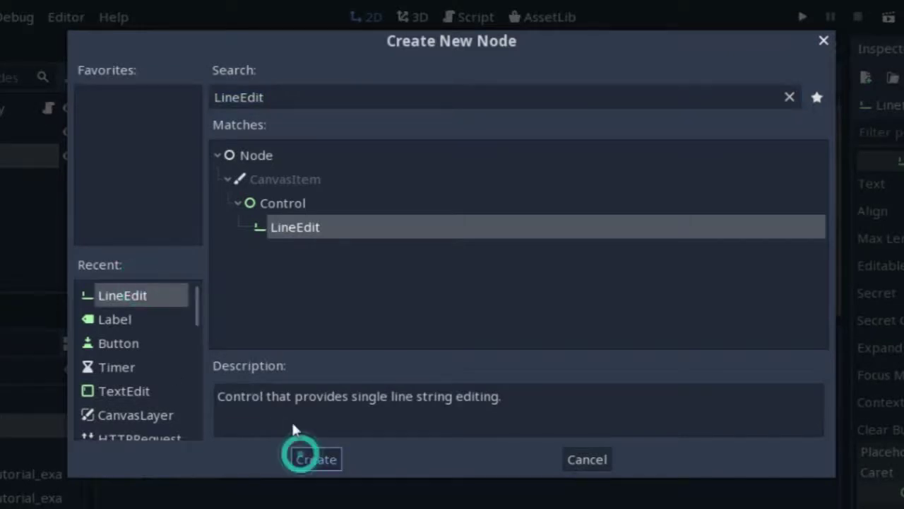
pyautogui.moveTo(71, 197); pyautogui.dragTo(71, 144)
pyautogui.click(80, 200)
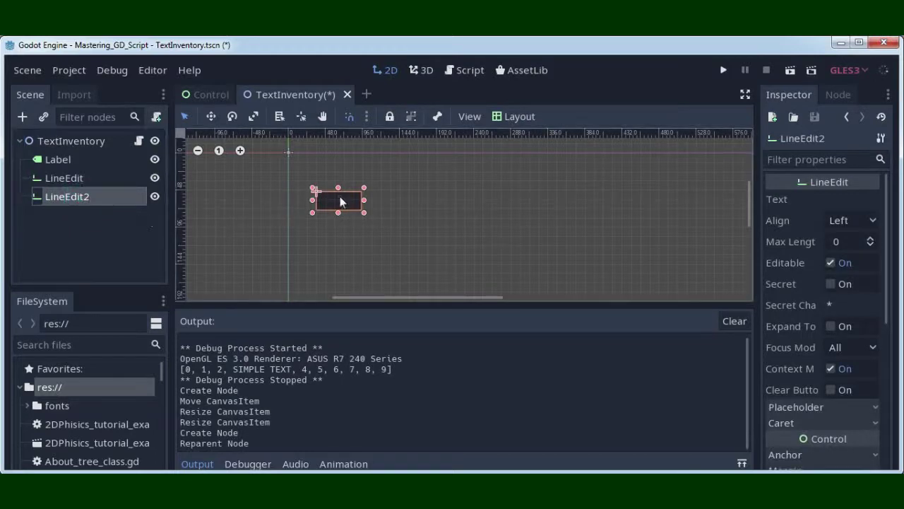
pyautogui.moveTo(340, 202); pyautogui.dragTo(397, 196)
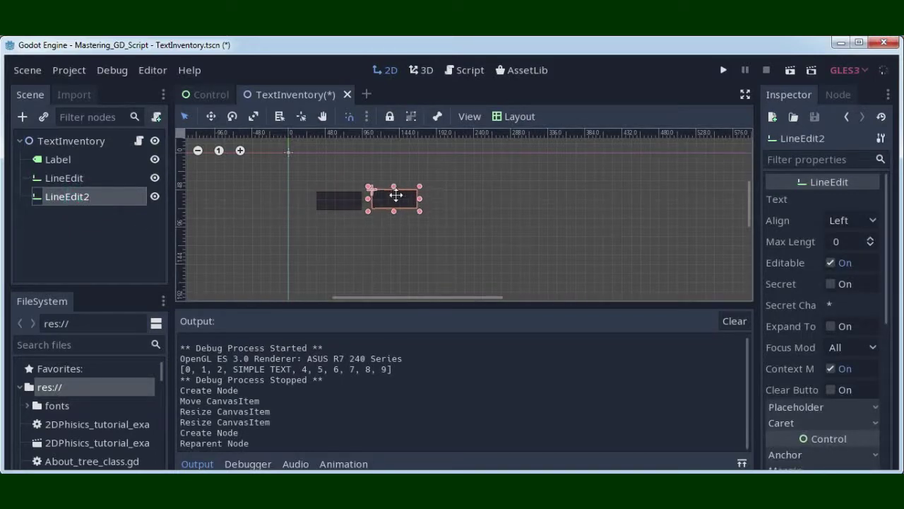
# - Add a Button under TextInventory, placed to the right of LineEdit2
pyautogui.click(42, 141)
pyautogui.click(22, 117)
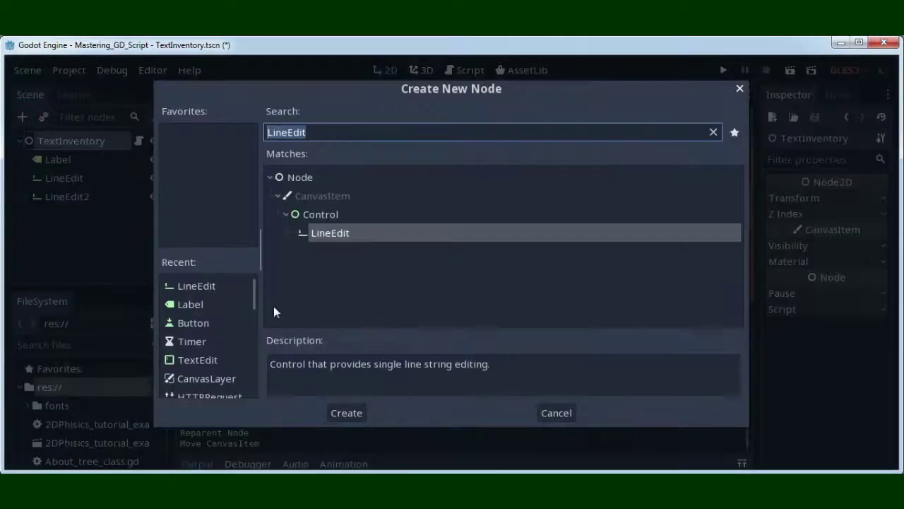
pyautogui.click(206, 322)
pyautogui.click(346, 413)
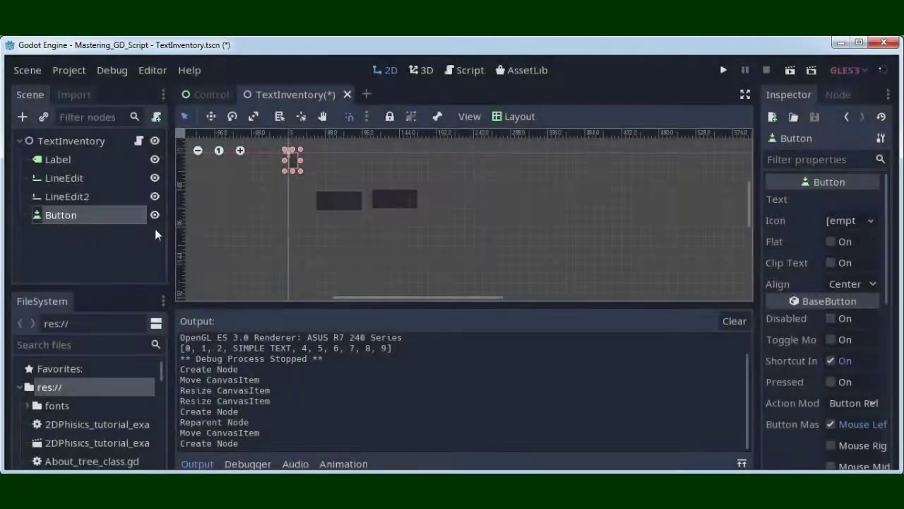
pyautogui.moveTo(297, 168)
pyautogui.mouseDown()
pyautogui.moveTo(409, 182)
pyautogui.moveTo(442, 200)
pyautogui.mouseUp()
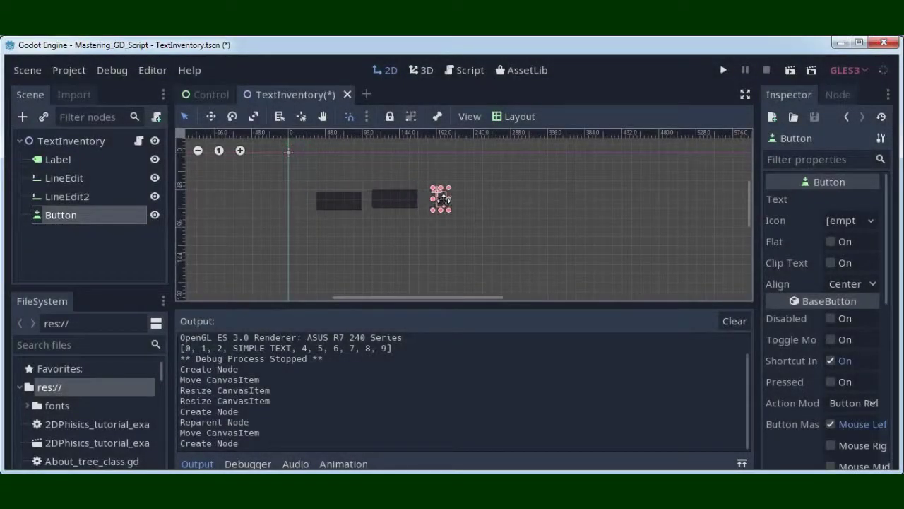
# - Resize LineEdit and LineEdit2 to matching heights
pyautogui.click(393, 205)
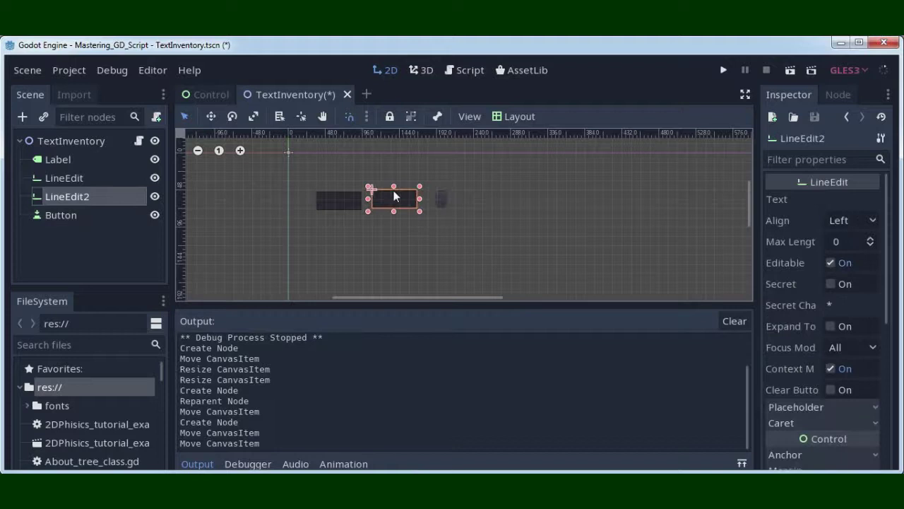
pyautogui.click(393, 186)
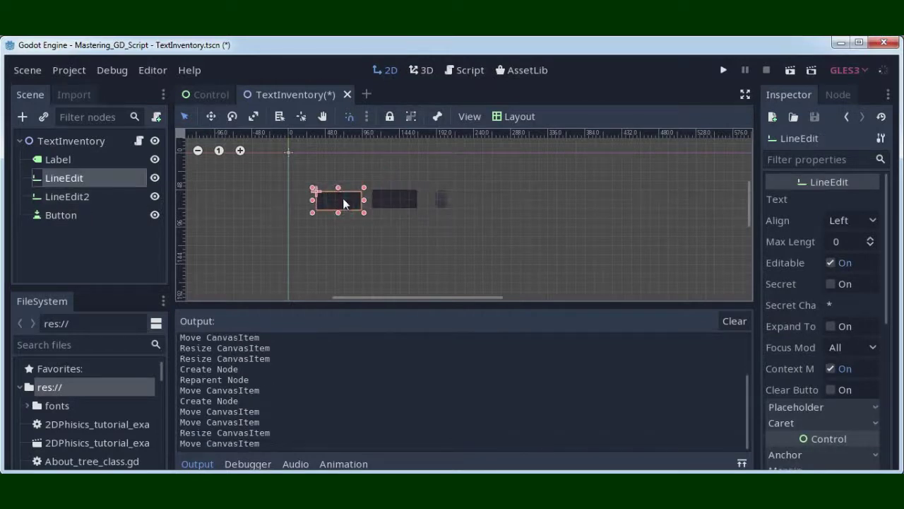
pyautogui.click(344, 199)
pyautogui.moveTo(337, 185); pyautogui.dragTo(338, 187)
pyautogui.click(397, 225)
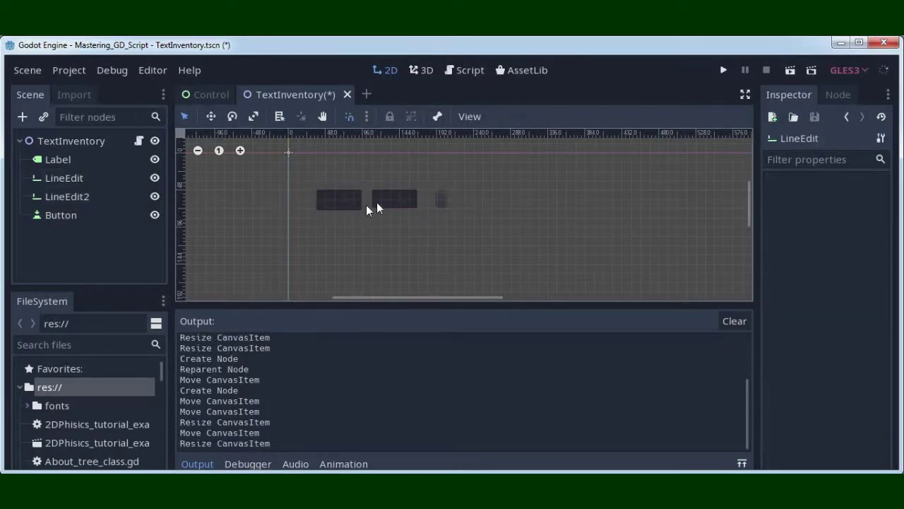
pyautogui.click(396, 205)
pyautogui.moveTo(394, 211)
pyautogui.mouseDown()
pyautogui.moveTo(396, 223)
pyautogui.moveTo(395, 211)
pyautogui.mouseUp()
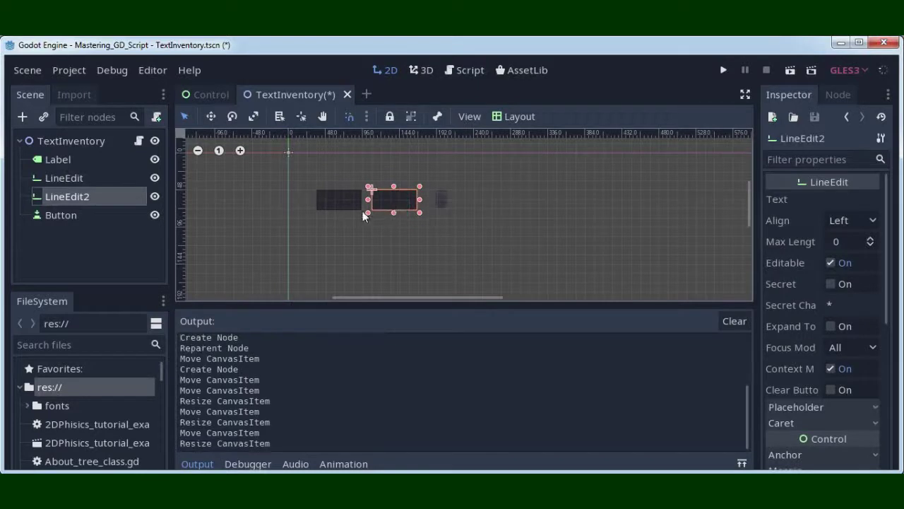
pyautogui.click(337, 200)
pyautogui.moveTo(337, 211); pyautogui.dragTo(354, 214)
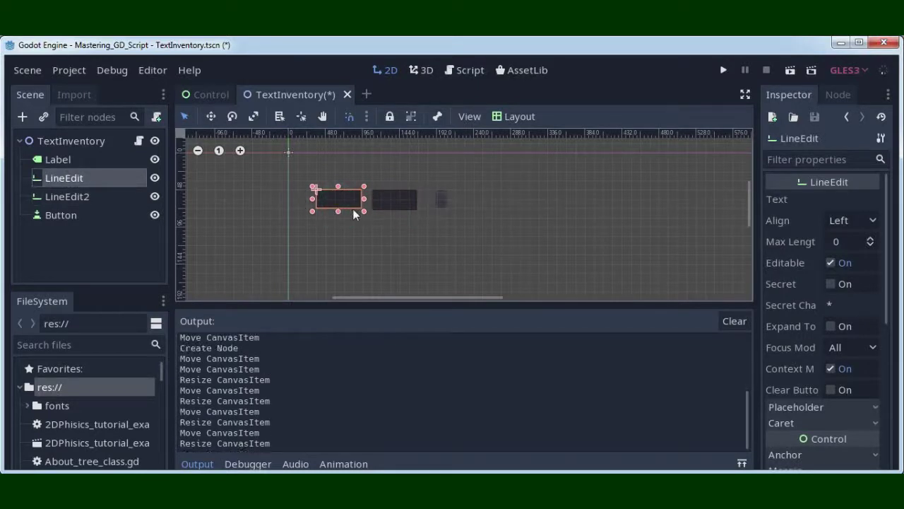
# - Resize the Button to match the text fields' height
pyautogui.click(390, 205)
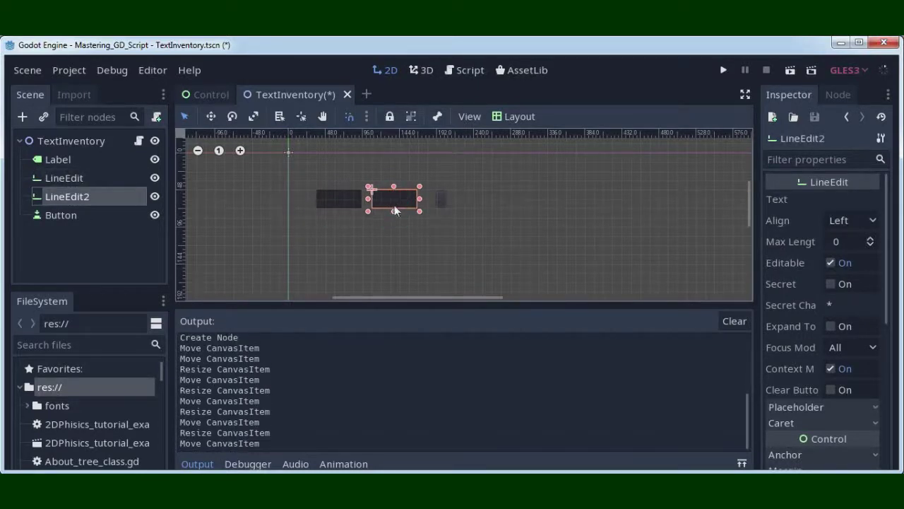
pyautogui.click(446, 204)
pyautogui.moveTo(452, 199)
pyautogui.mouseDown()
pyautogui.moveTo(477, 199)
pyautogui.moveTo(457, 211)
pyautogui.mouseUp()
pyautogui.click(477, 198)
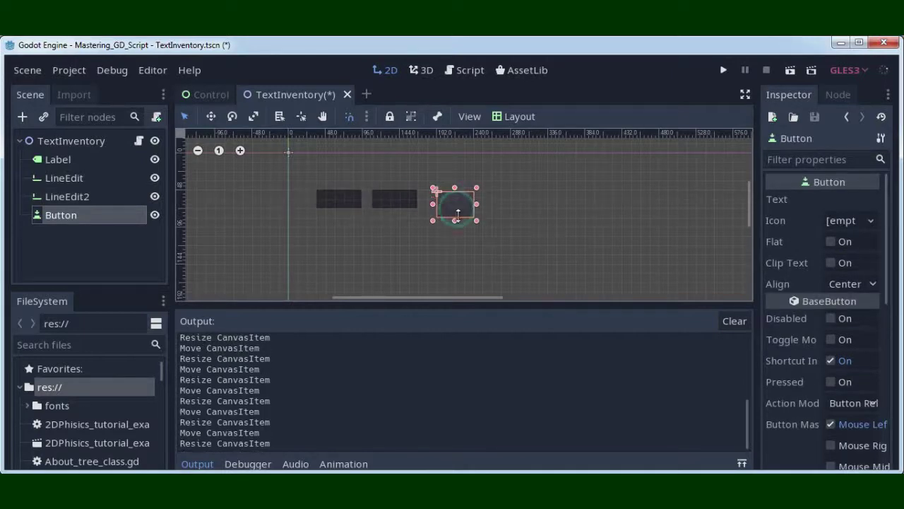
pyautogui.click(514, 218)
pyautogui.click(452, 199)
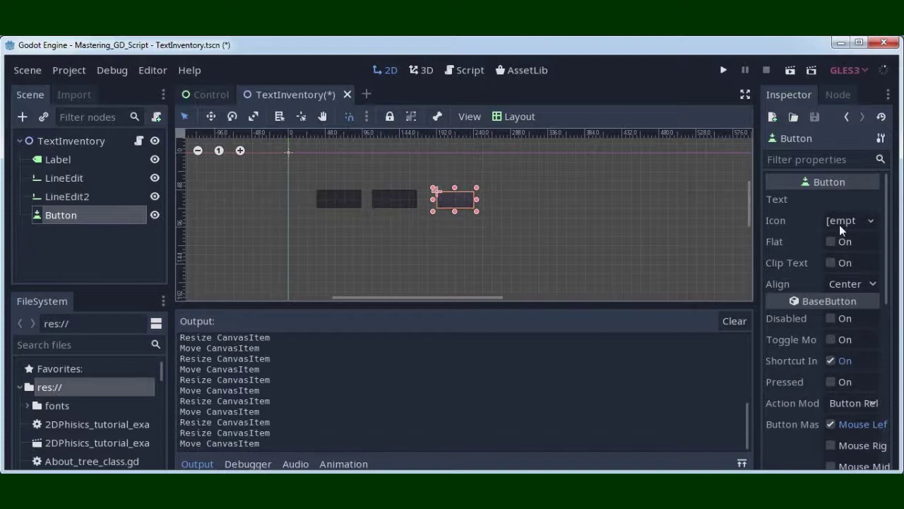
# - Set the Button's Text to OK in the Inspector
pyautogui.click(838, 199)
pyautogui.write('OK')
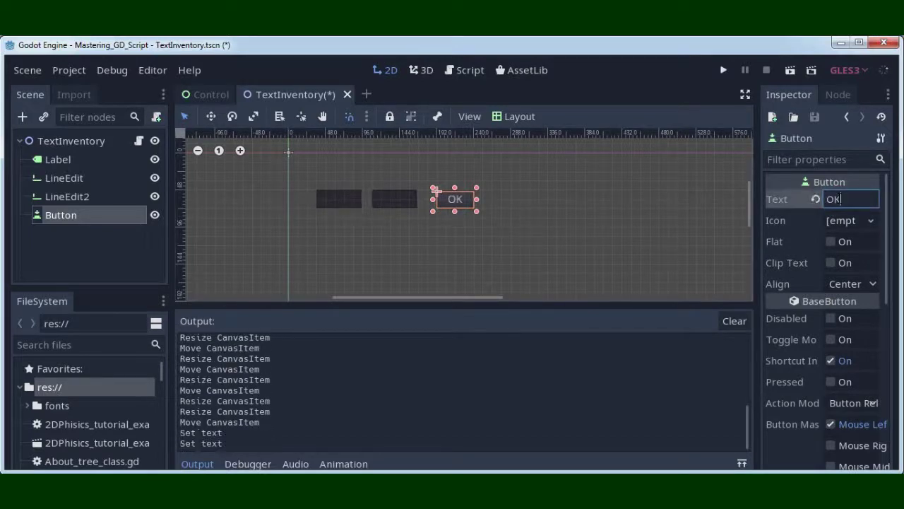
pyautogui.press('Return')
pyautogui.click(599, 216)
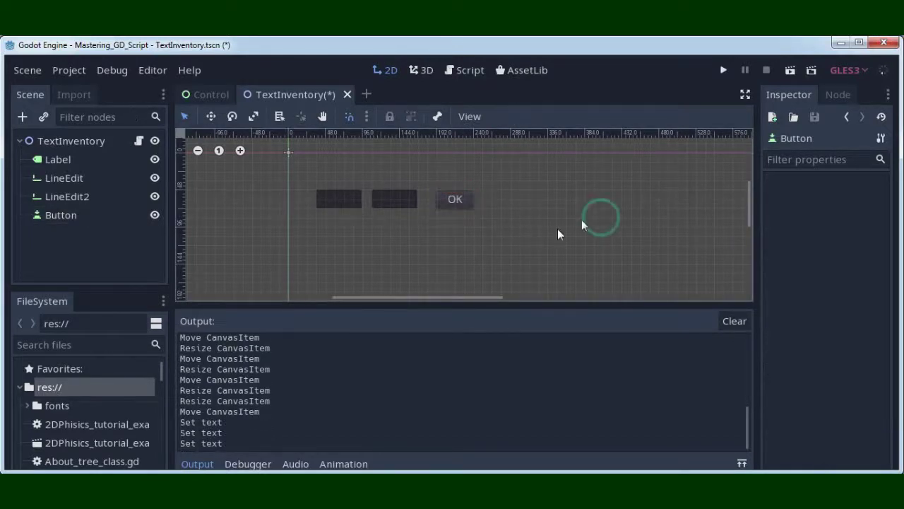
pyautogui.click(452, 200)
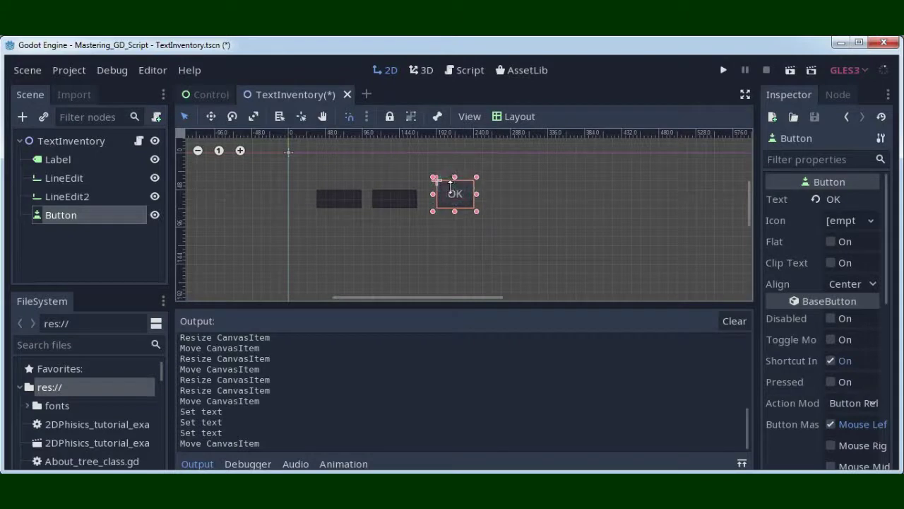
# - Set Align to Center for LineEdit, LineEdit2 and the OK button together
pyautogui.click(450, 187)
pyautogui.click(459, 247)
pyautogui.click(329, 205)
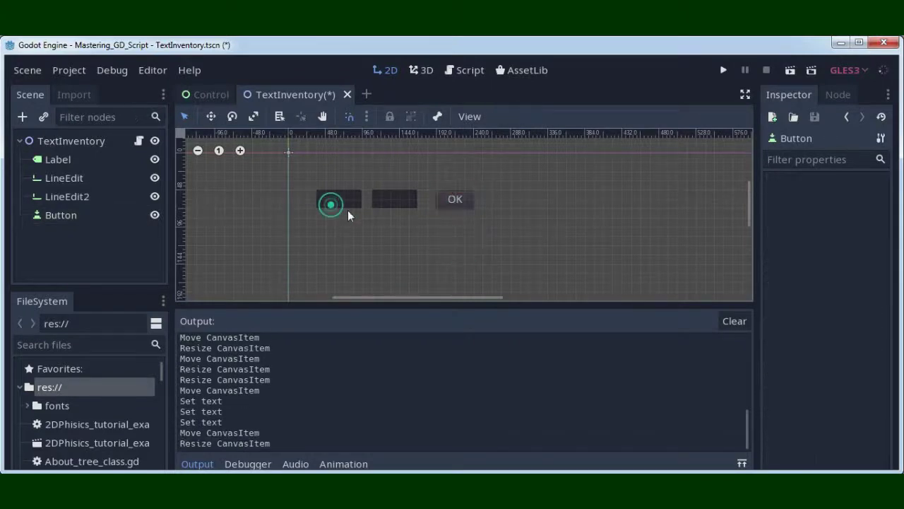
pyautogui.keyDown('shift'); pyautogui.click(399, 198); pyautogui.keyUp('shift')
pyautogui.keyDown('shift'); pyautogui.click(458, 202); pyautogui.keyUp('shift')
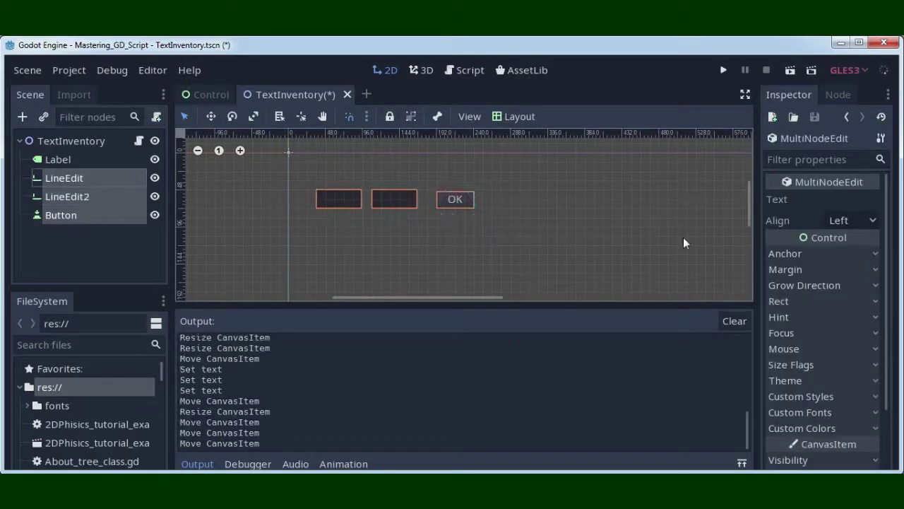
pyautogui.click(851, 219)
pyautogui.click(860, 258)
pyautogui.click(531, 234)
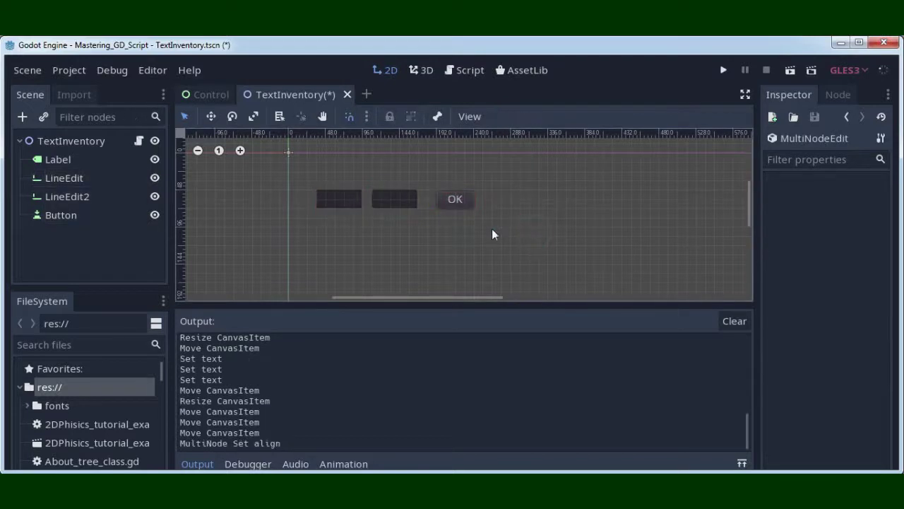
# - Test-run the scene, then move the Label above the text fields and widen it
pyautogui.click(784, 72)
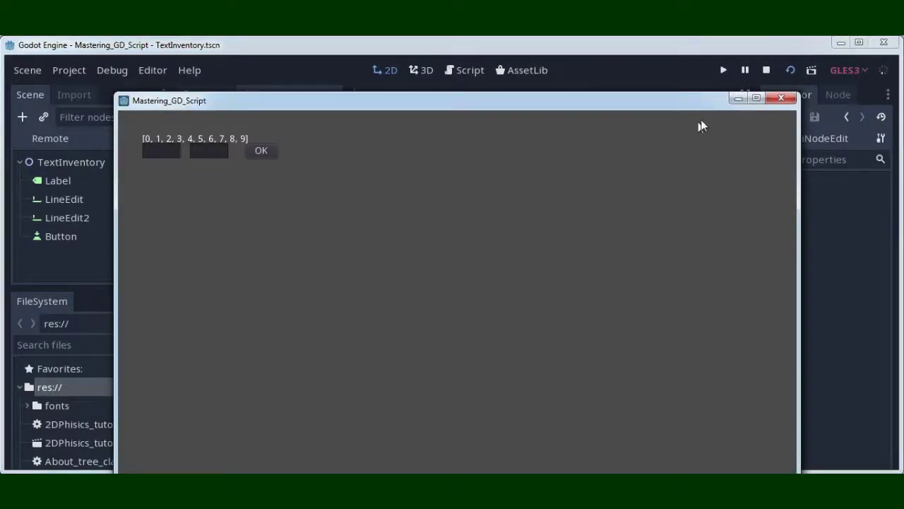
pyautogui.click(781, 98)
pyautogui.click(58, 159)
pyautogui.moveTo(337, 185); pyautogui.dragTo(337, 176)
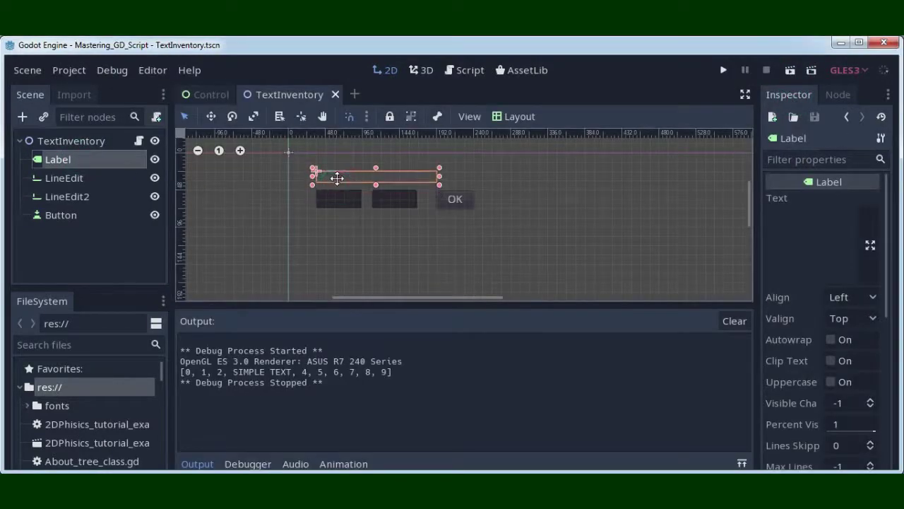
pyautogui.moveTo(439, 176); pyautogui.dragTo(472, 177)
pyautogui.click(499, 248)
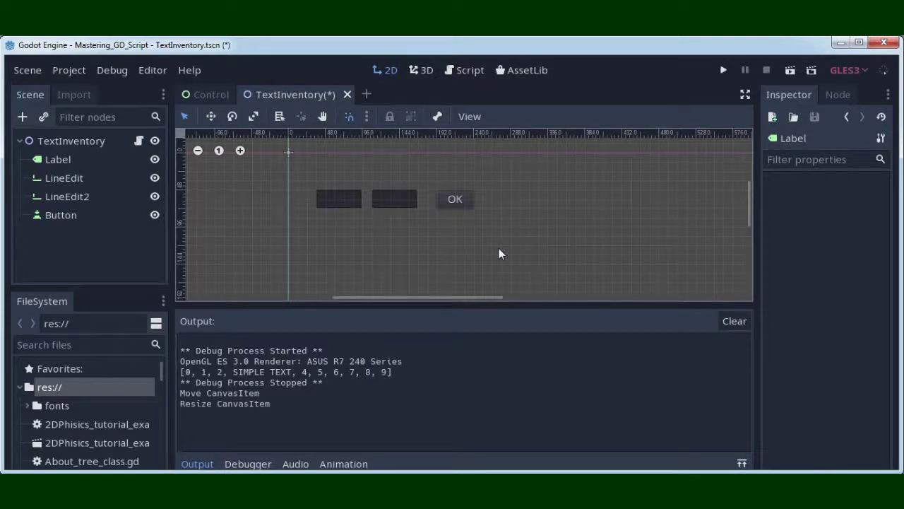
# - Connect the Button's pressed() signal through the Node tab's Connect Signal dialog
pyautogui.click(139, 140)
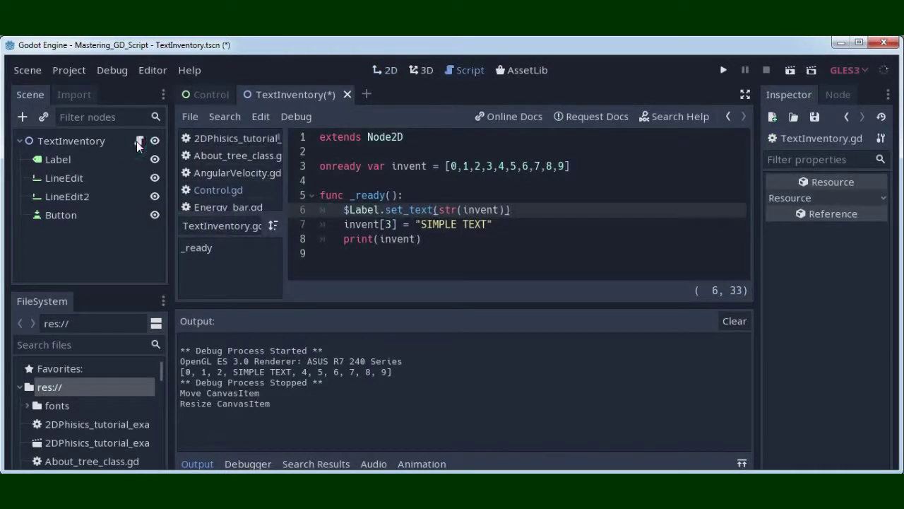
pyautogui.click(62, 215)
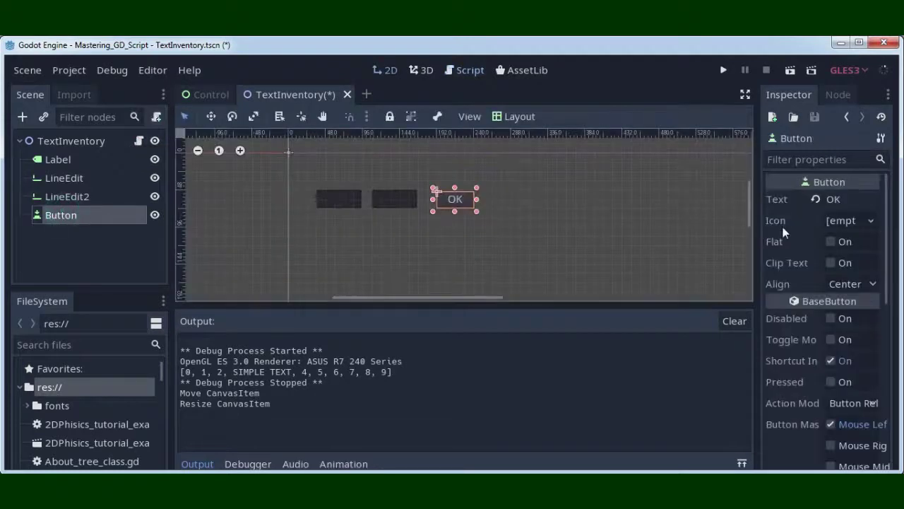
pyautogui.click(835, 96)
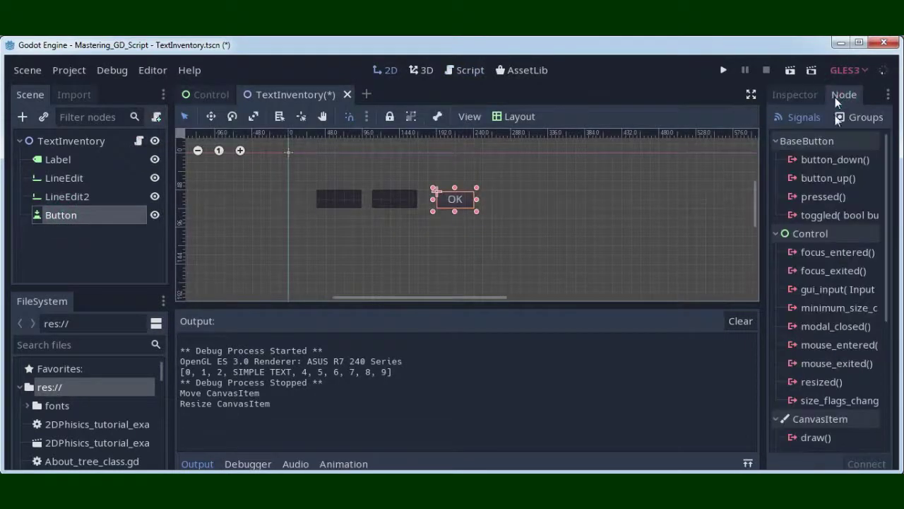
pyautogui.click(825, 197)
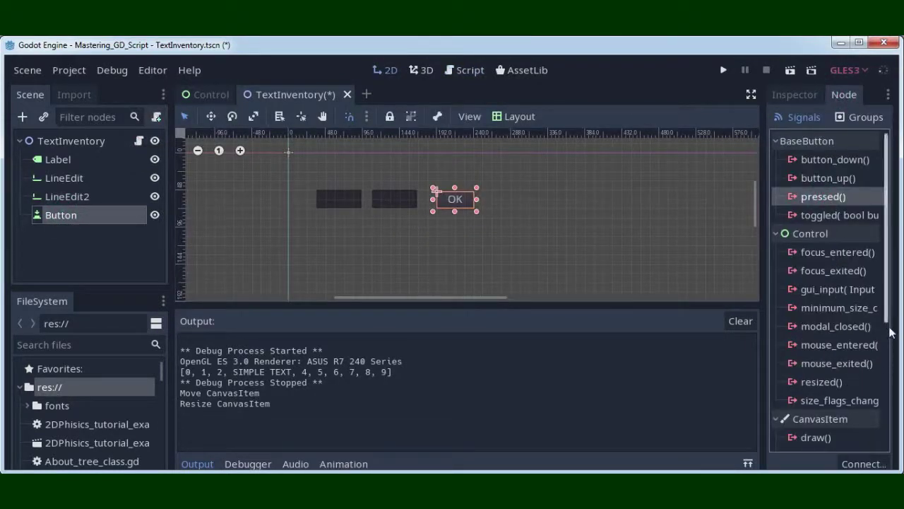
pyautogui.scroll(-2, 867, 384)
pyautogui.click(863, 464)
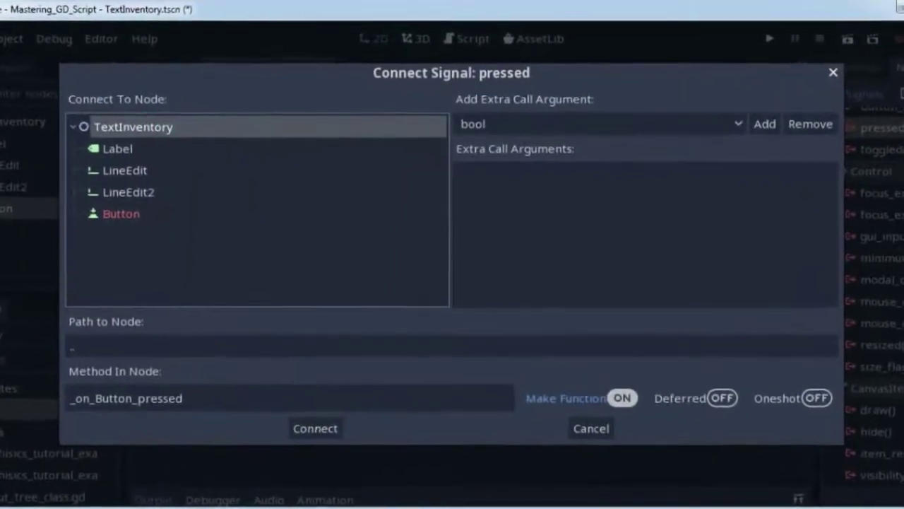
pyautogui.click(324, 417)
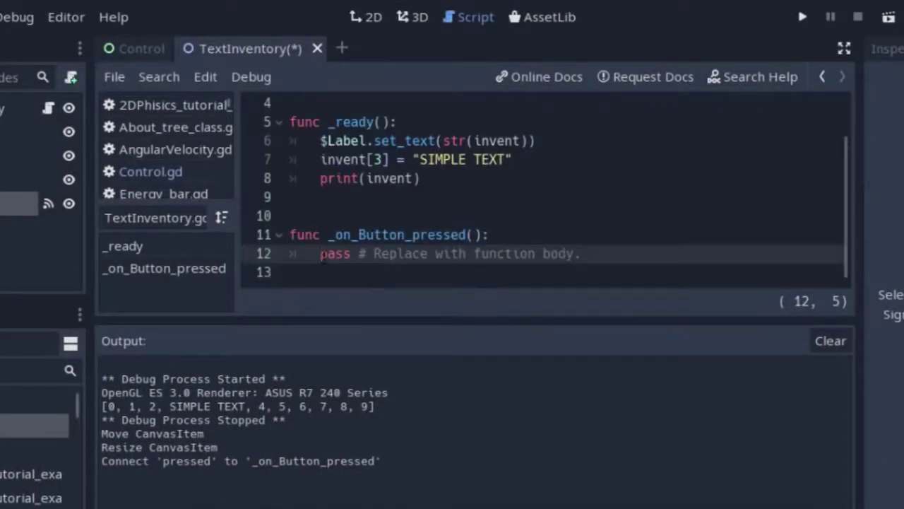
# - Replace pass in _on_Button_pressed with a copy of $Label.set_text(str(invent))
pyautogui.moveTo(319, 254); pyautogui.dragTo(584, 254)
pyautogui.press('BackSpace')
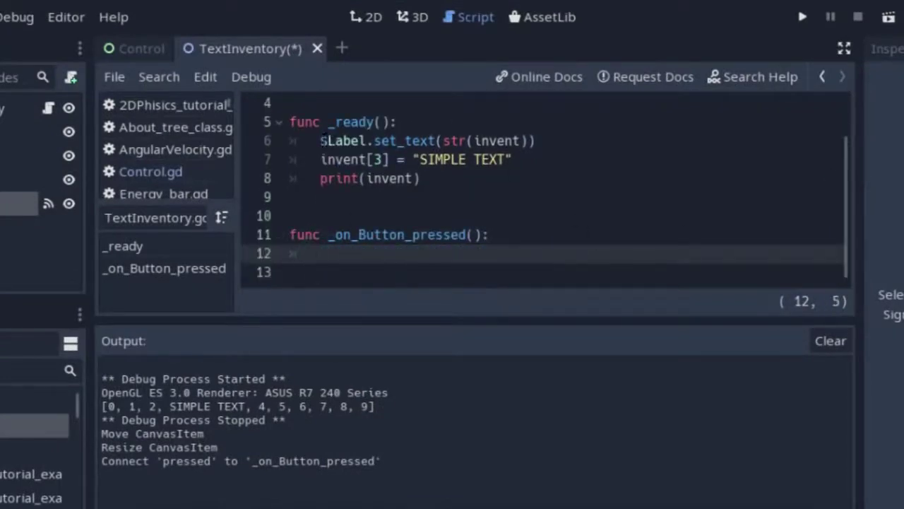
pyautogui.moveTo(322, 140); pyautogui.dragTo(539, 142)
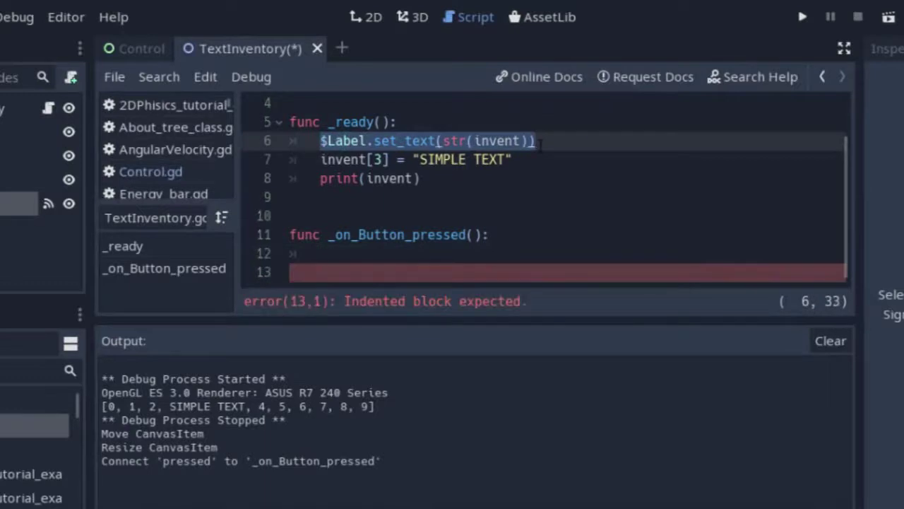
pyautogui.hotkey('ctrl', 'c')
pyautogui.click(358, 254)
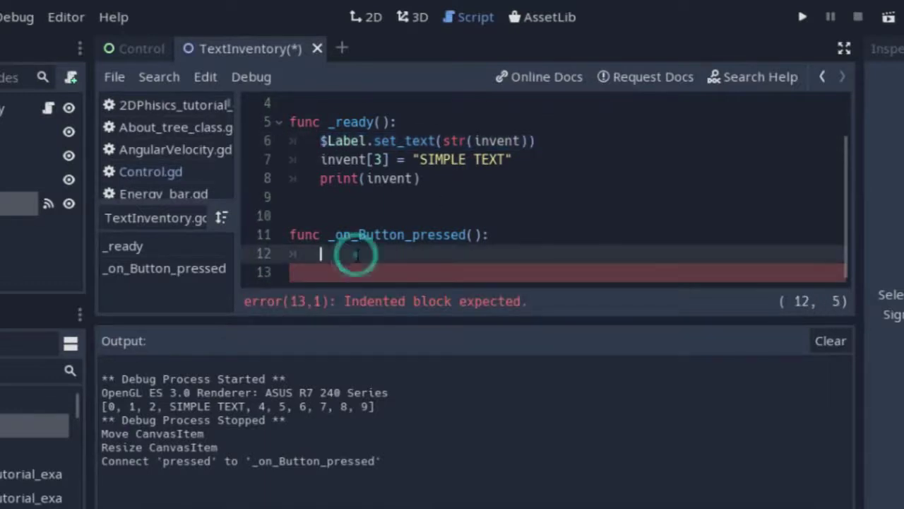
pyautogui.hotkey('ctrl', 'v')
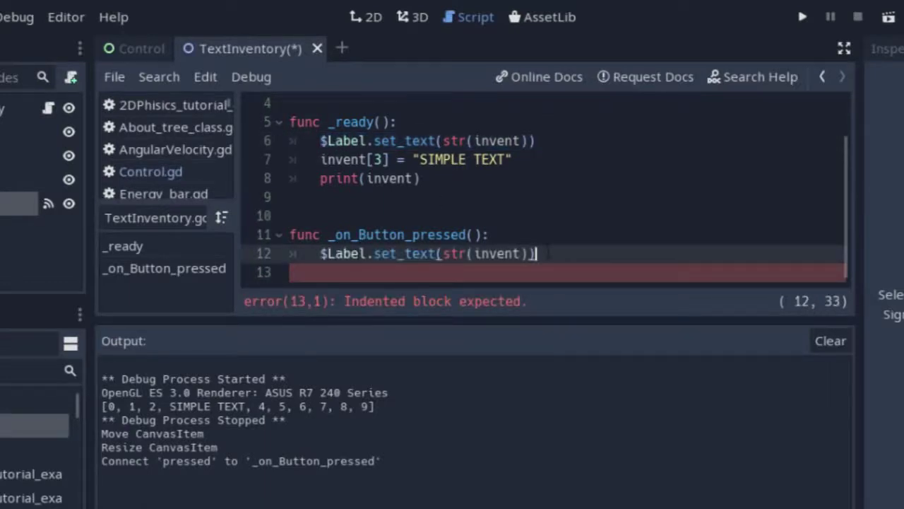
pyautogui.click(320, 140)
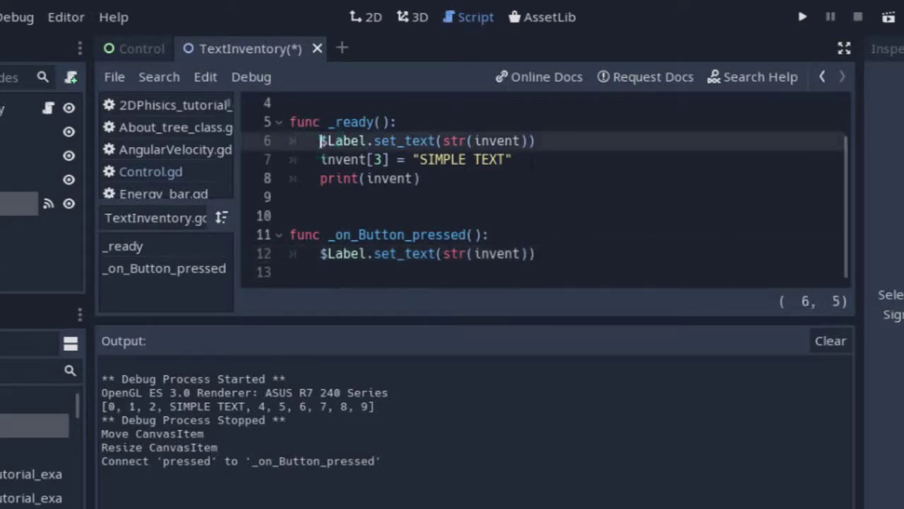
# - Comment out _ready's set_text line, run the scene, and press OK to show the inventory
pyautogui.write('#')
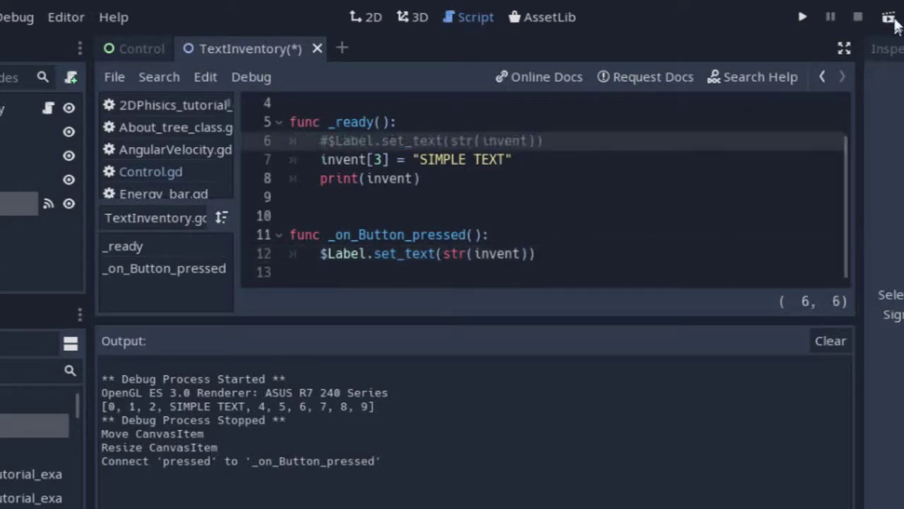
pyautogui.hotkey('ctrl', 's')
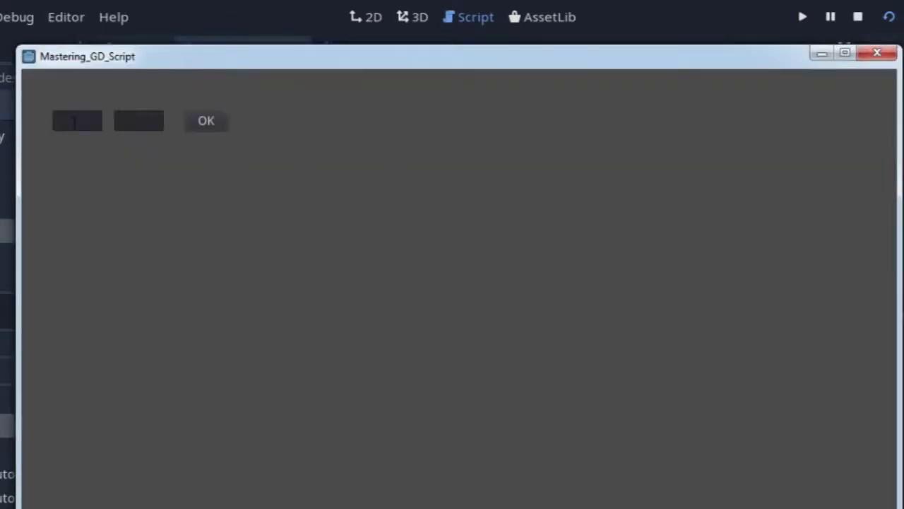
pyautogui.click(74, 121)
pyautogui.click(131, 121)
pyautogui.click(83, 121)
pyautogui.click(121, 120)
pyautogui.click(206, 121)
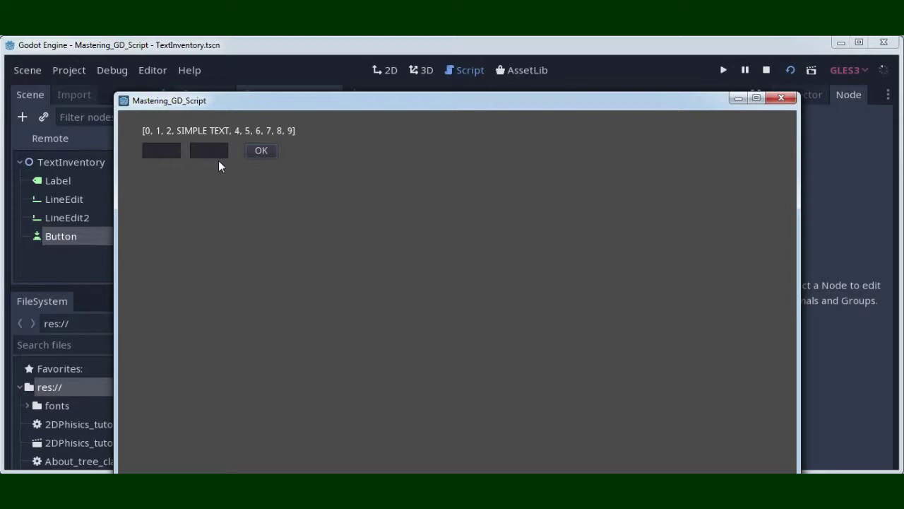
# - Close the running game window to return to the TextInventory script
pyautogui.click(782, 97)
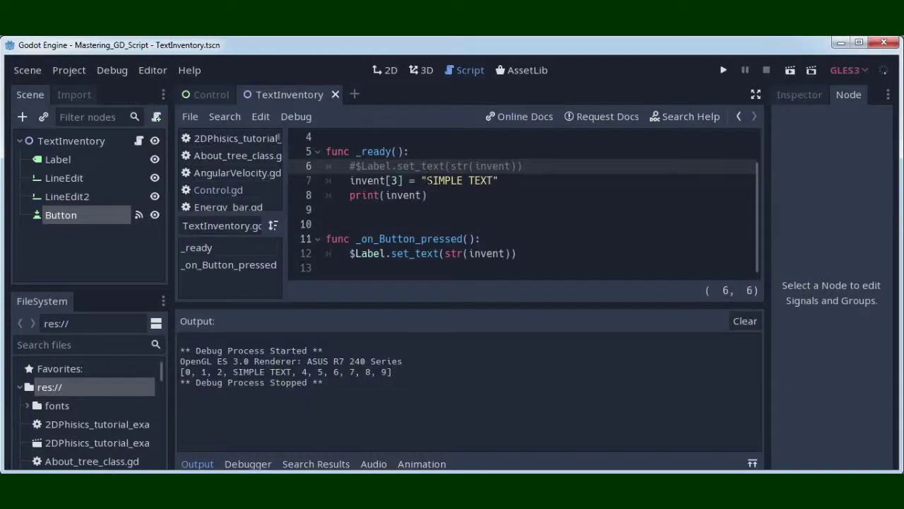